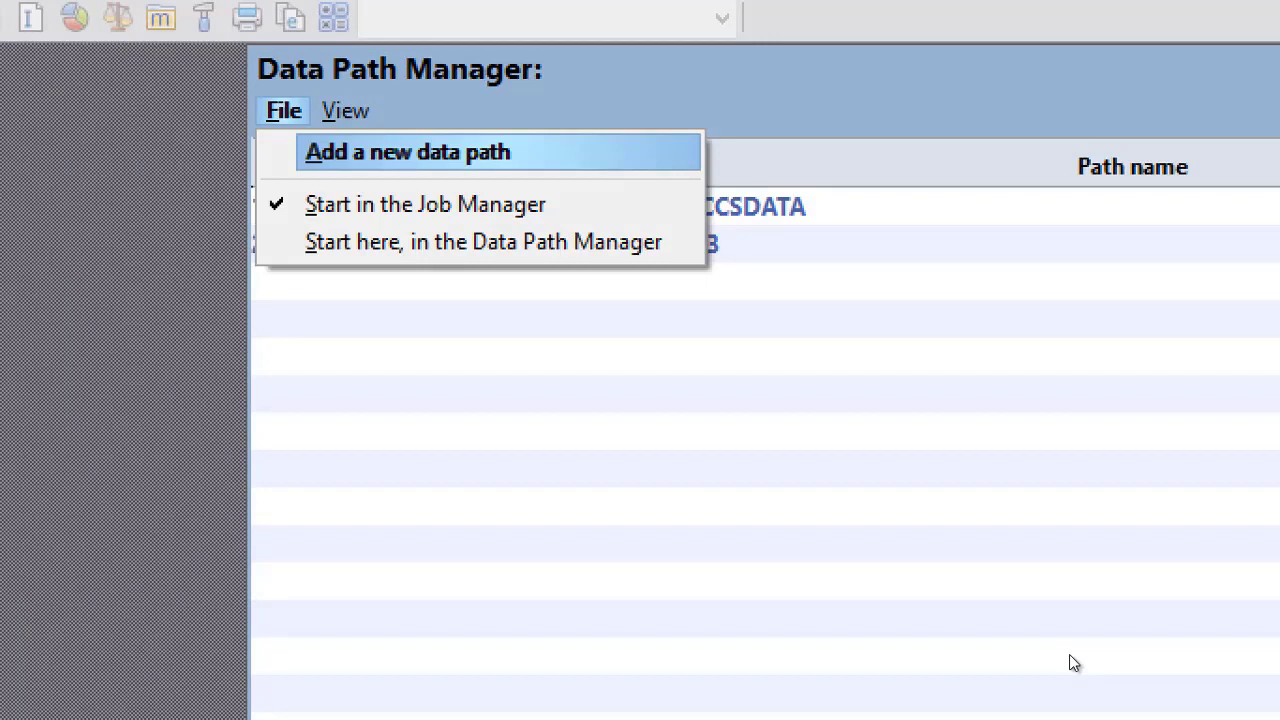
- Add a new data path pointing to the folder ending in _G4 inside D:\Candy 2019
key("Return")
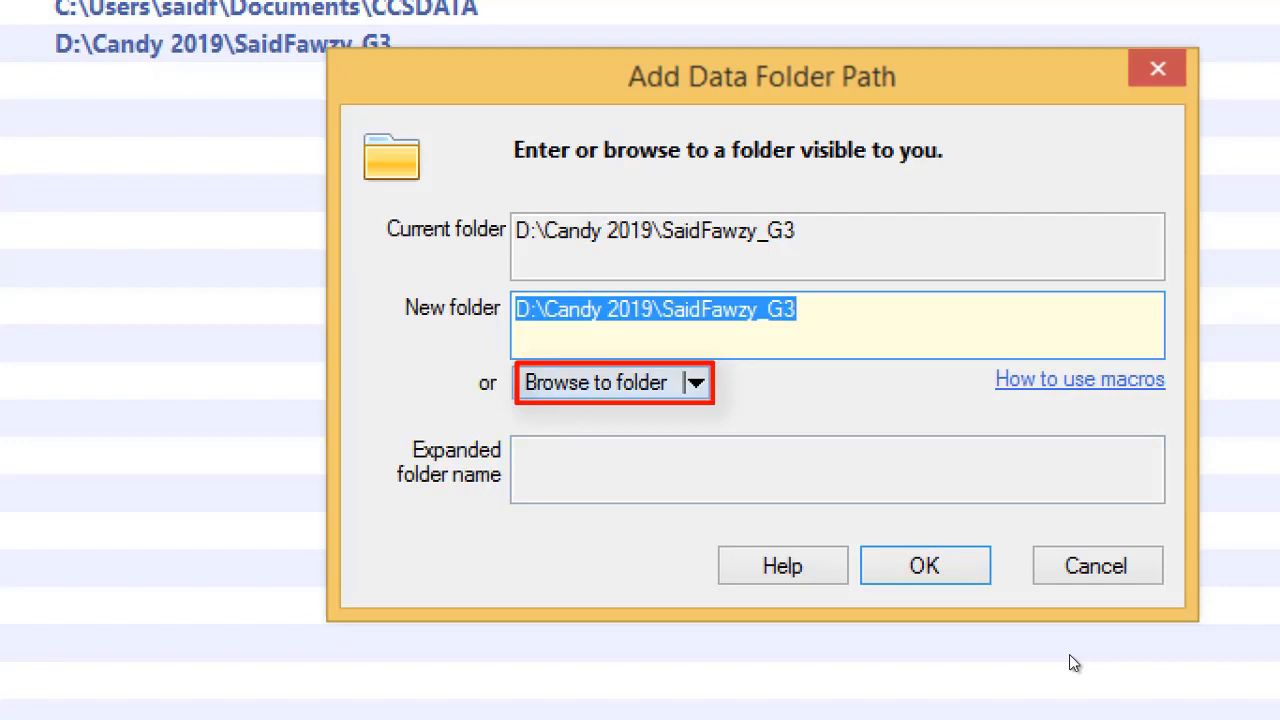
key("Tab")
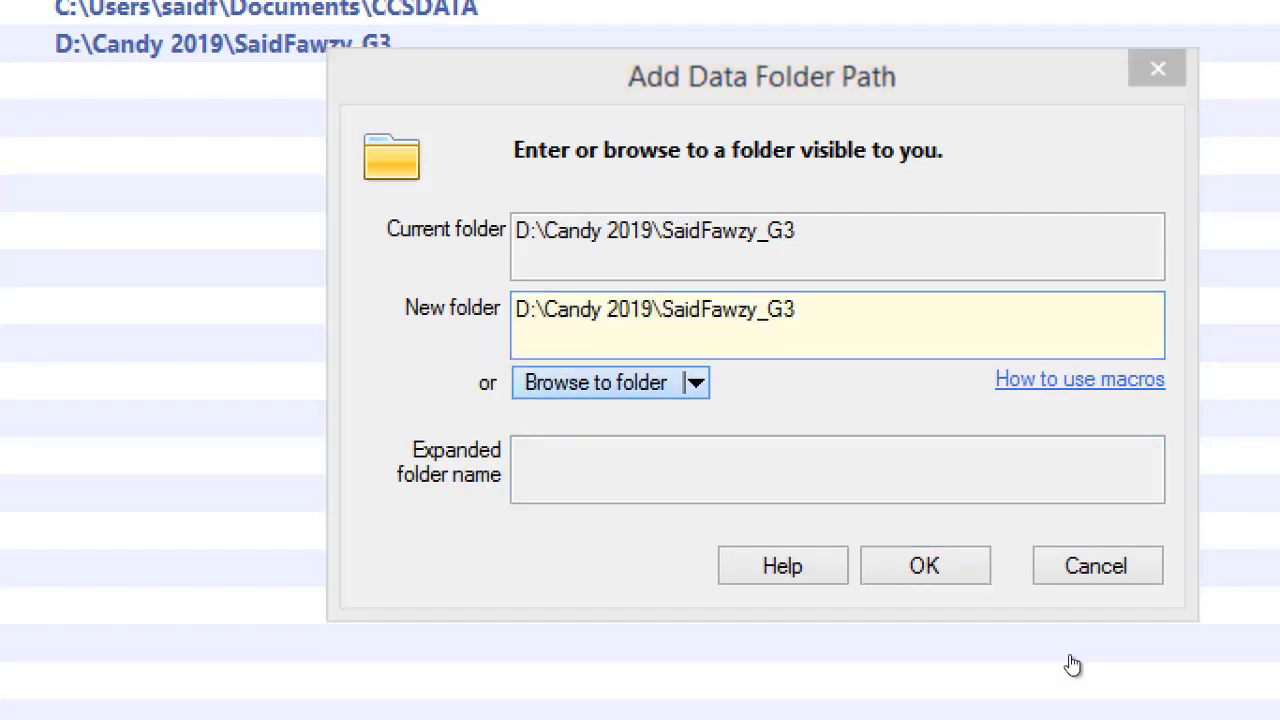
key("Return")
key("Down")
key("Down")
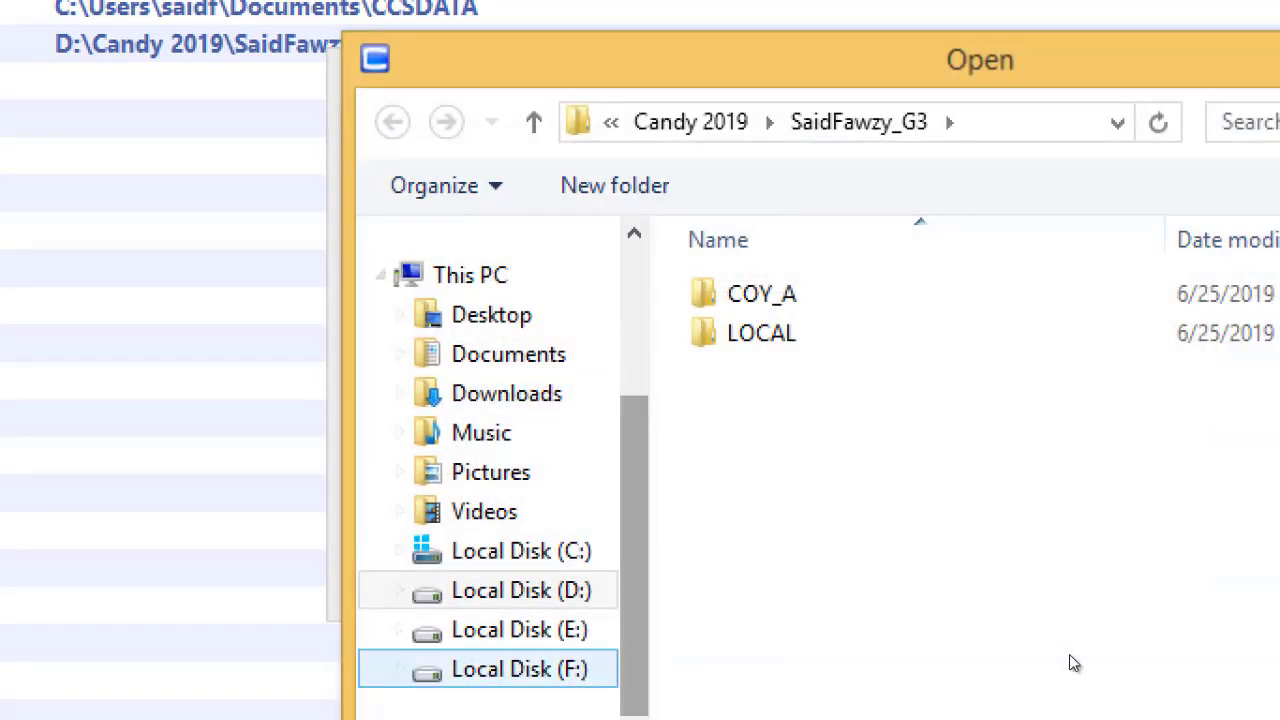
key("Up")
key("Up")
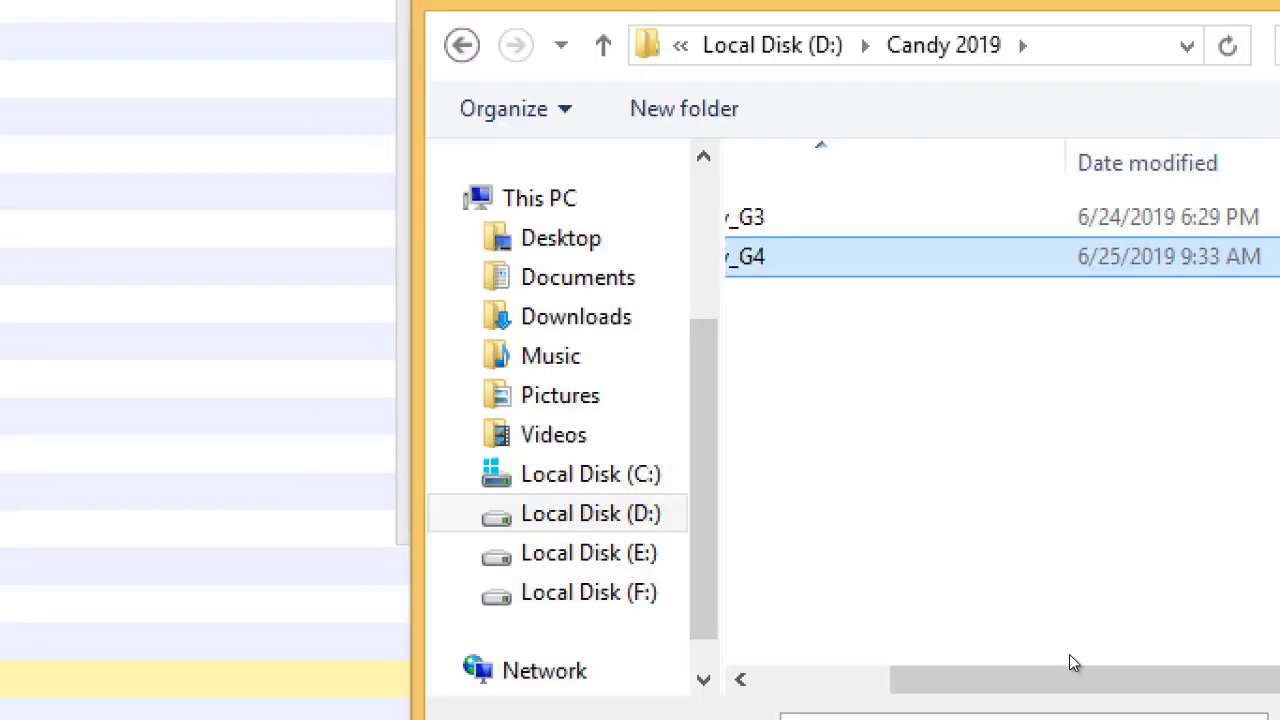
scroll(1073, 663, "left", 5)
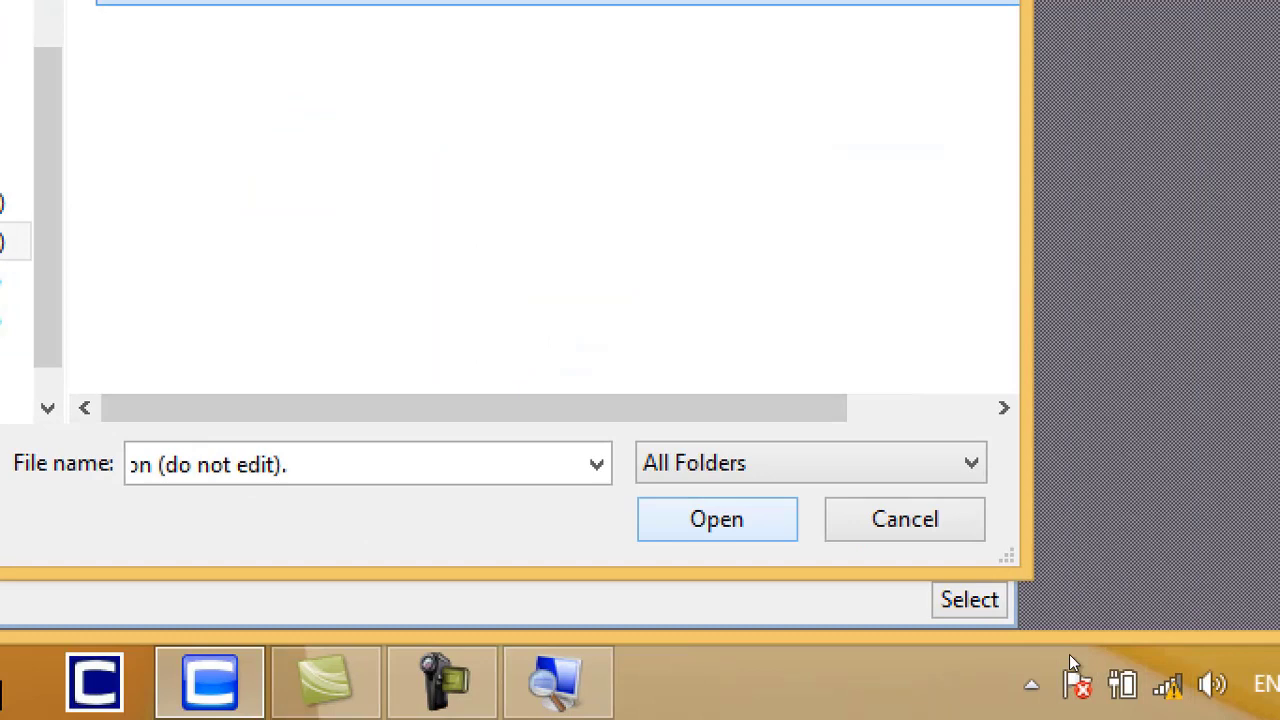
key("Tab")
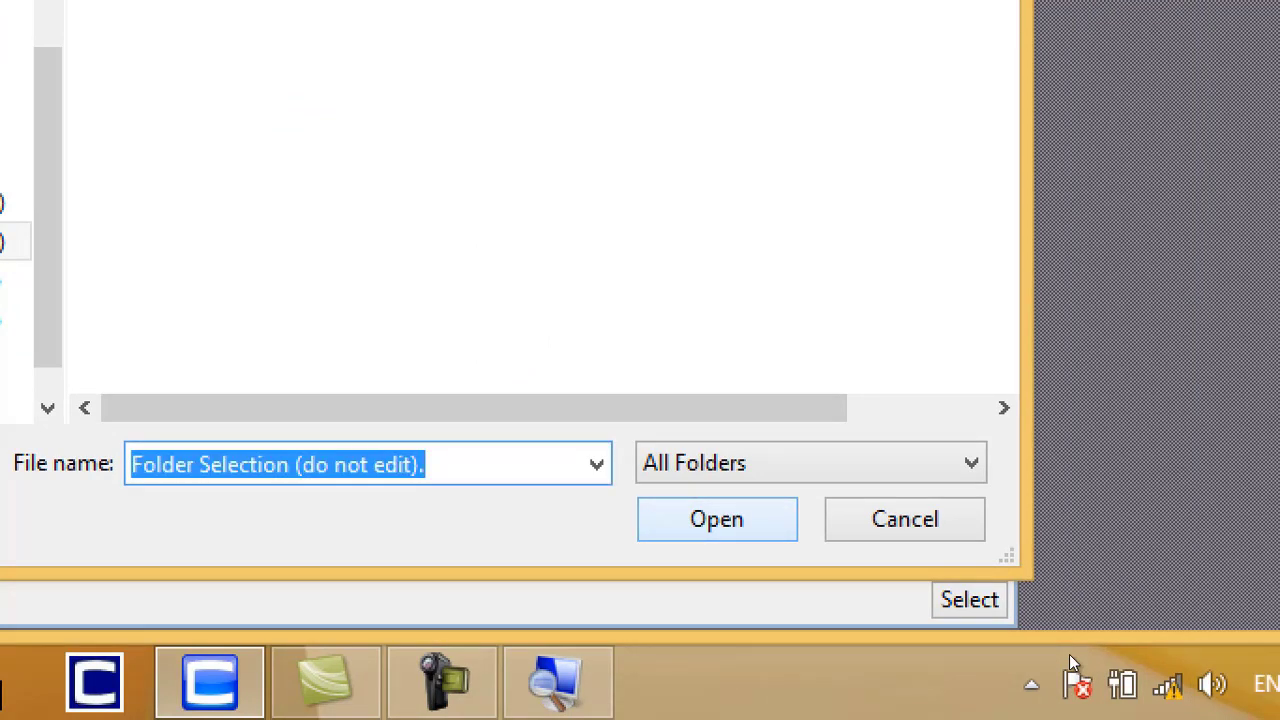
key("Return")
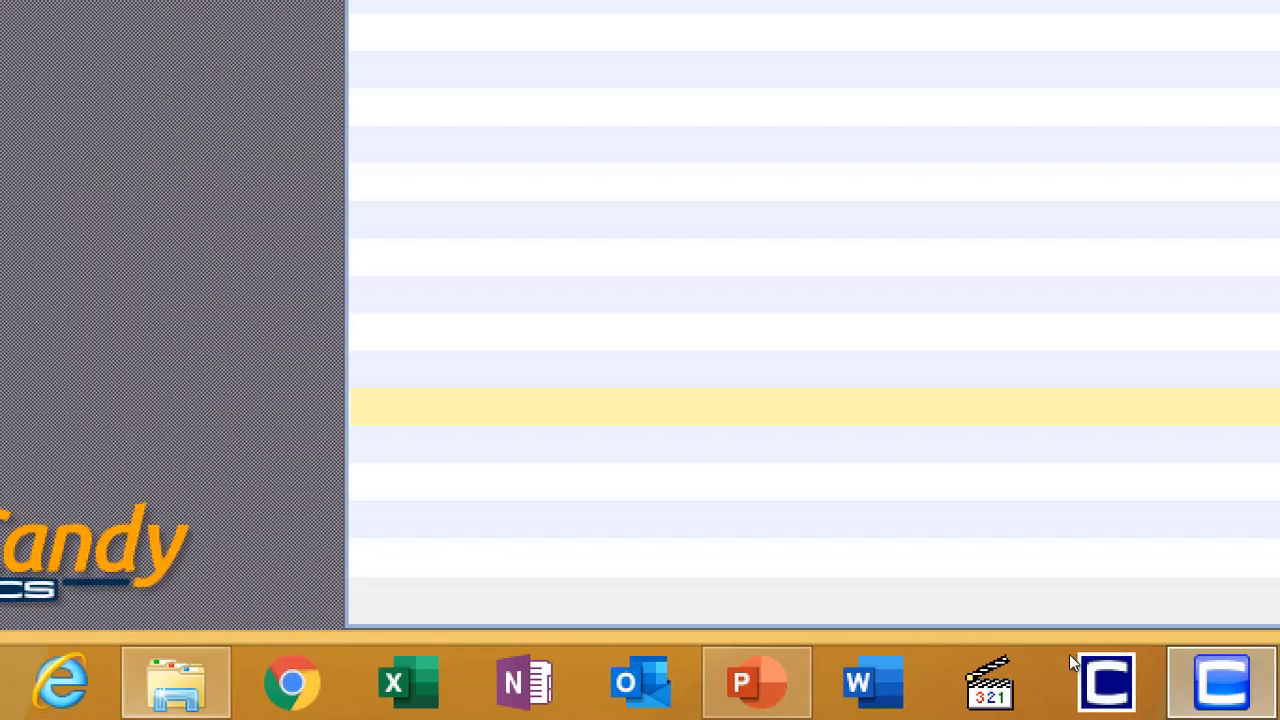
- Inspect the _G4 folder's contents in File Explorer, and open its data path in Candy's Data Path Manager
left_click(1075, 663)
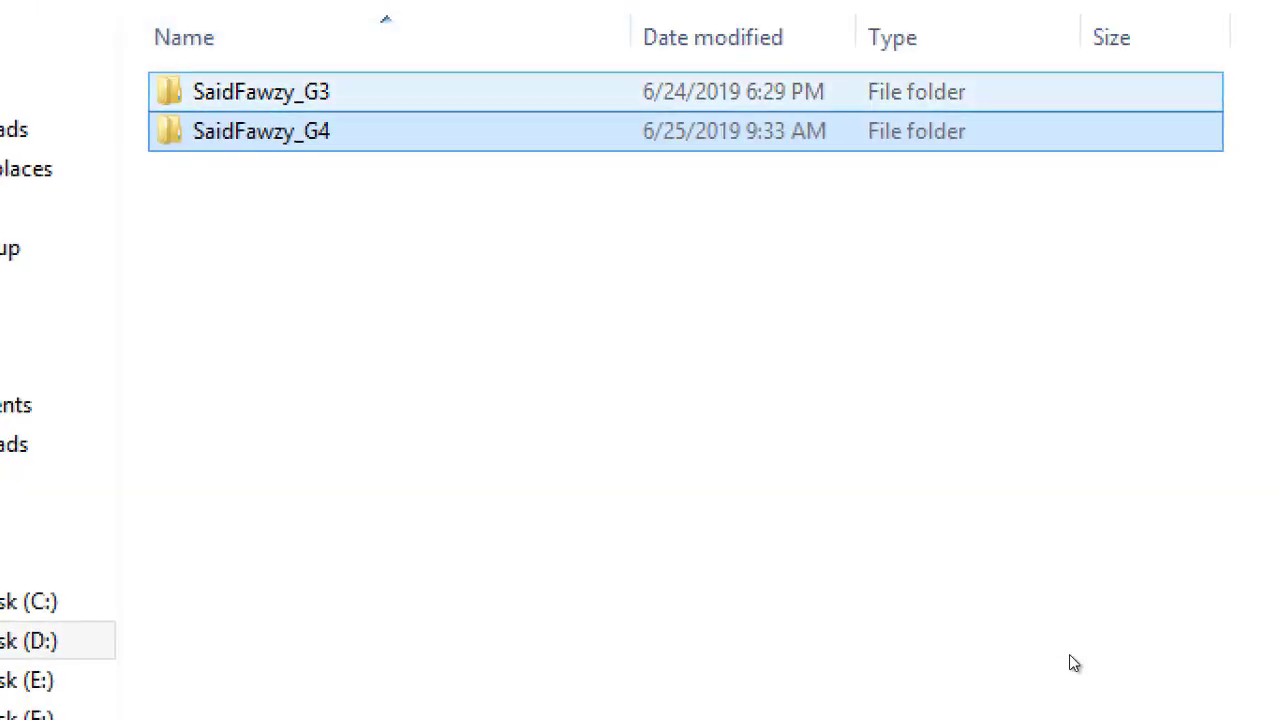
key("Return")
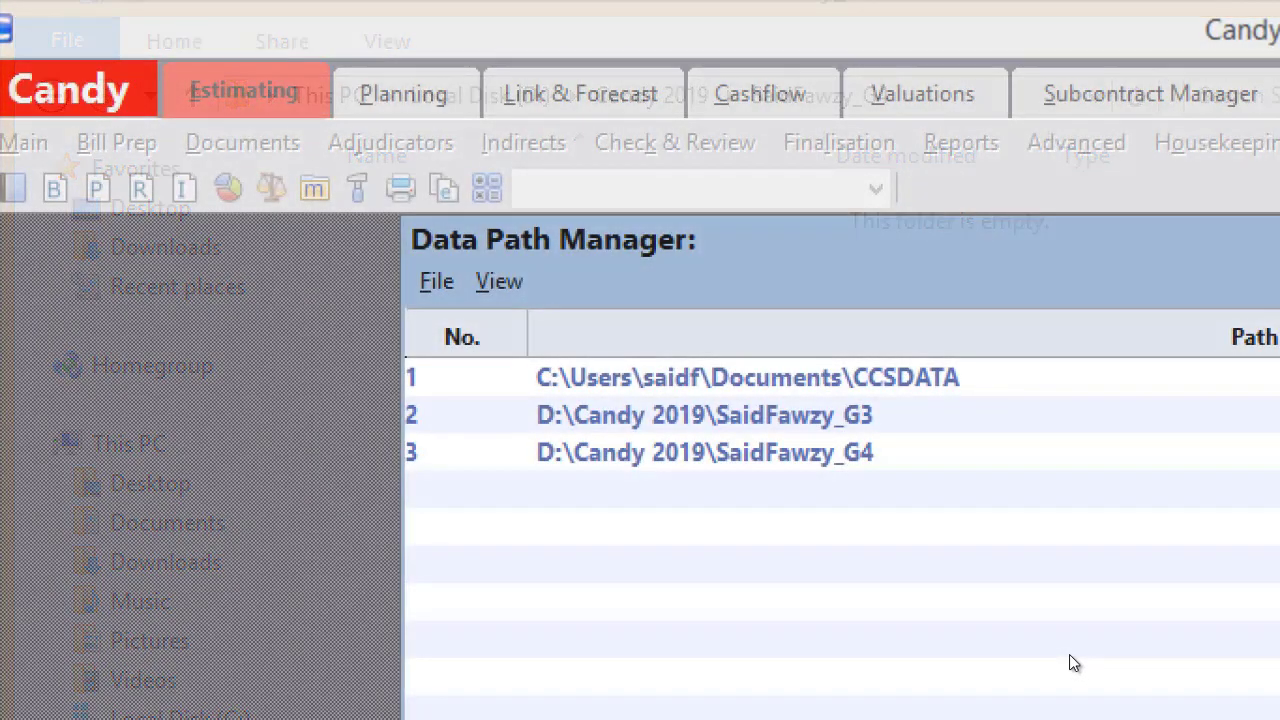
double_click(1073, 663)
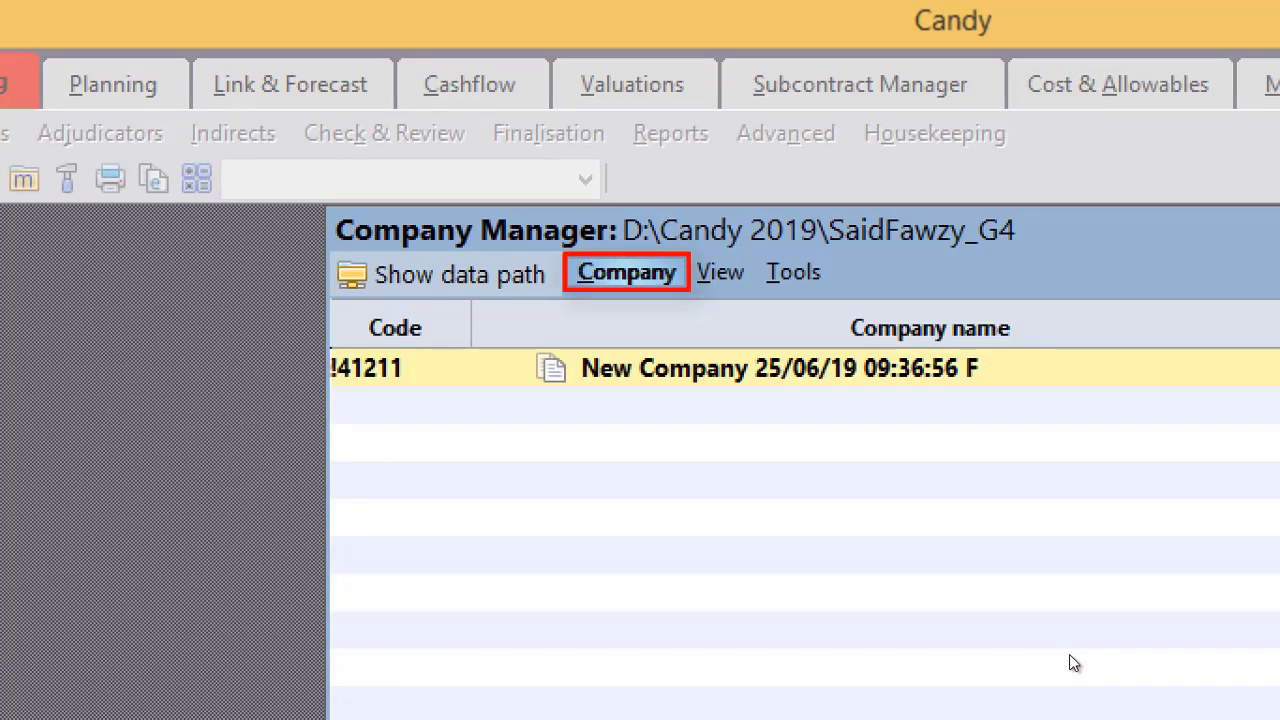
- Add a new company named "CCS Training Company" with the default code, and open its list of jobs
key("alt+c")
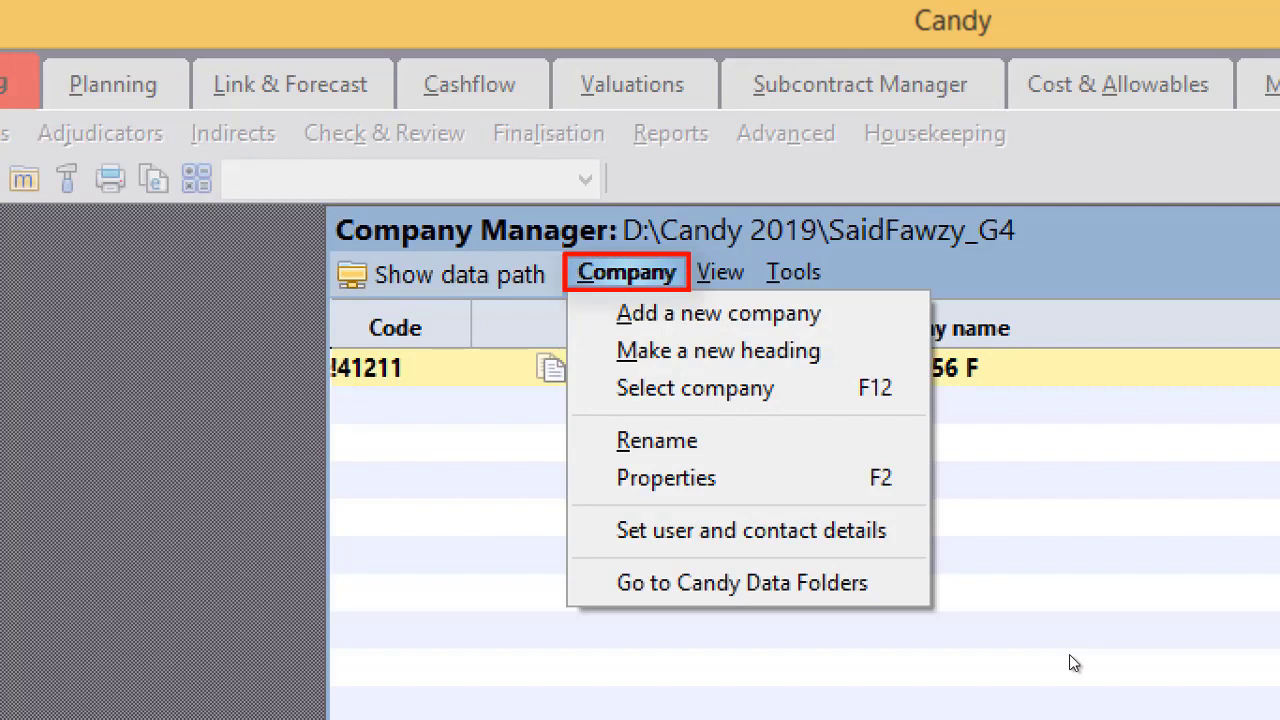
key("Down")
key("Up")
key("Return")
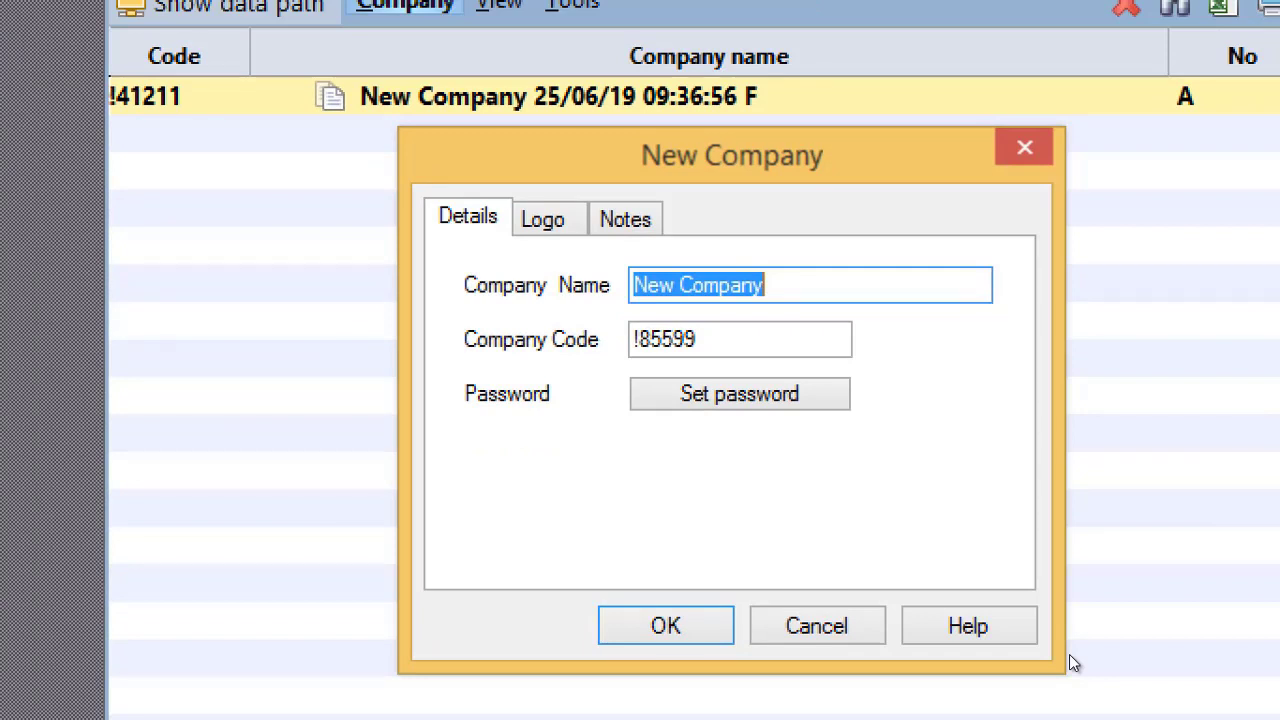
type("CCS ")
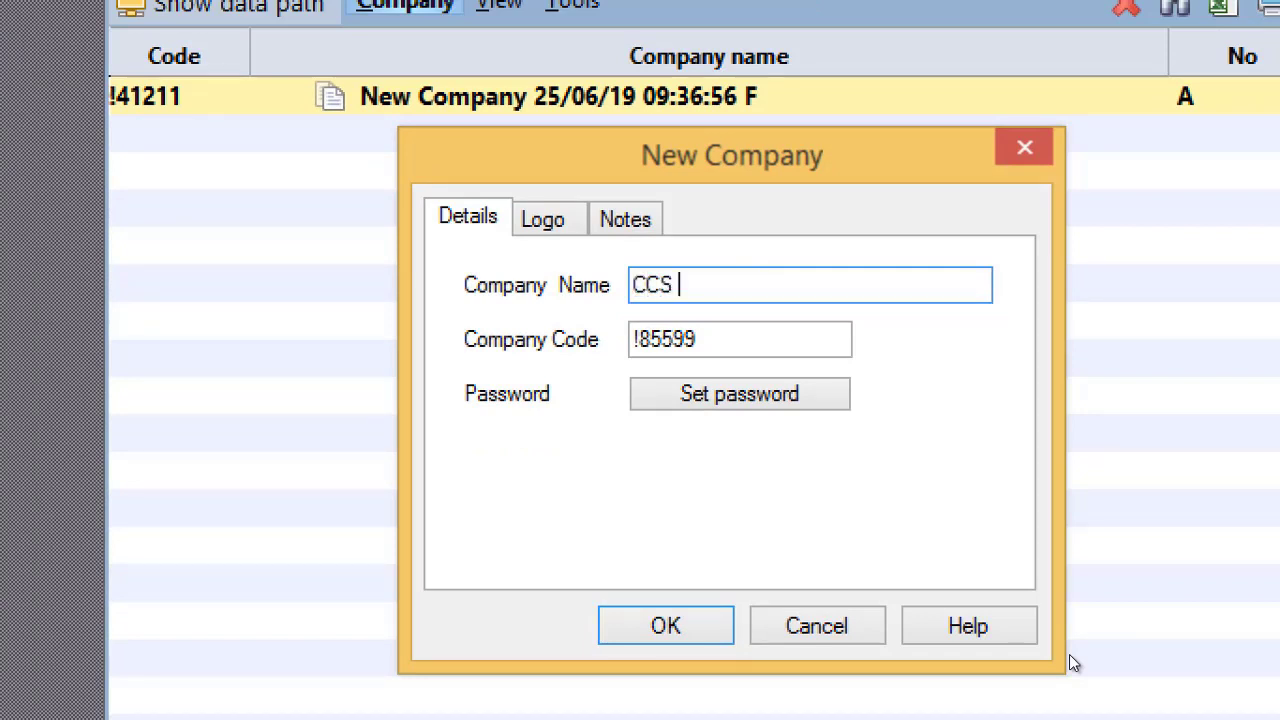
type("Training ")
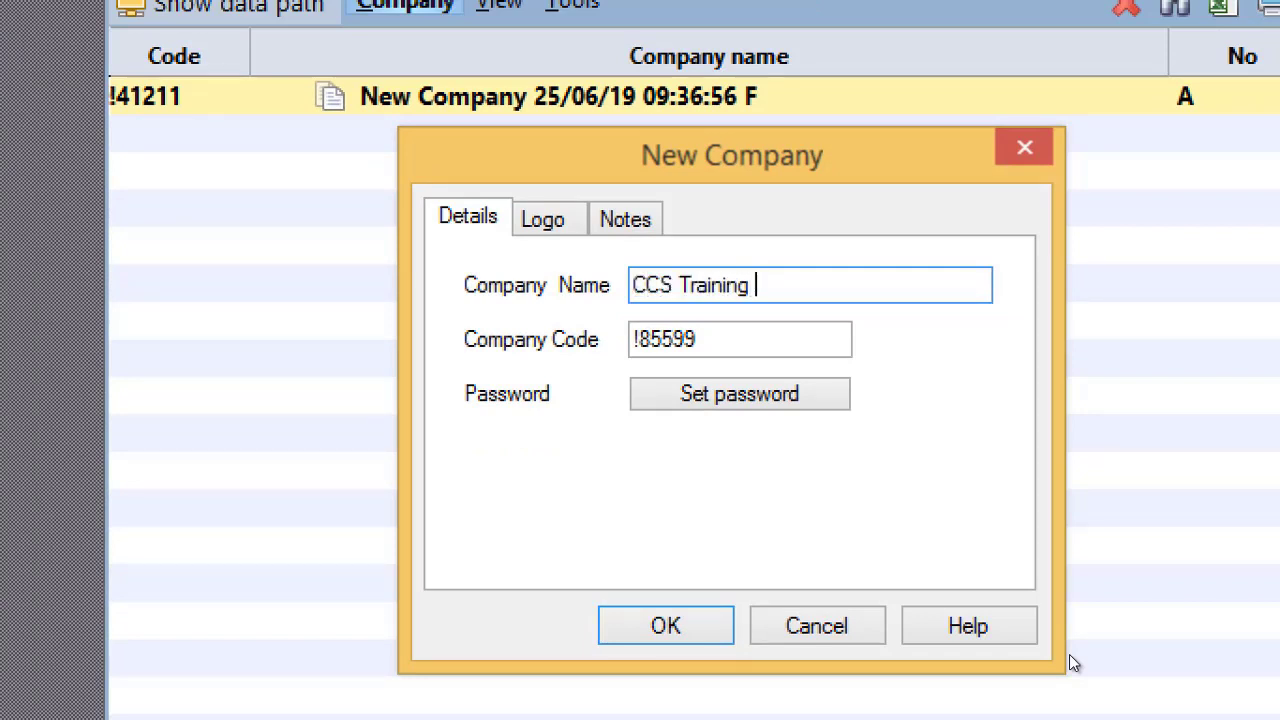
type("Company")
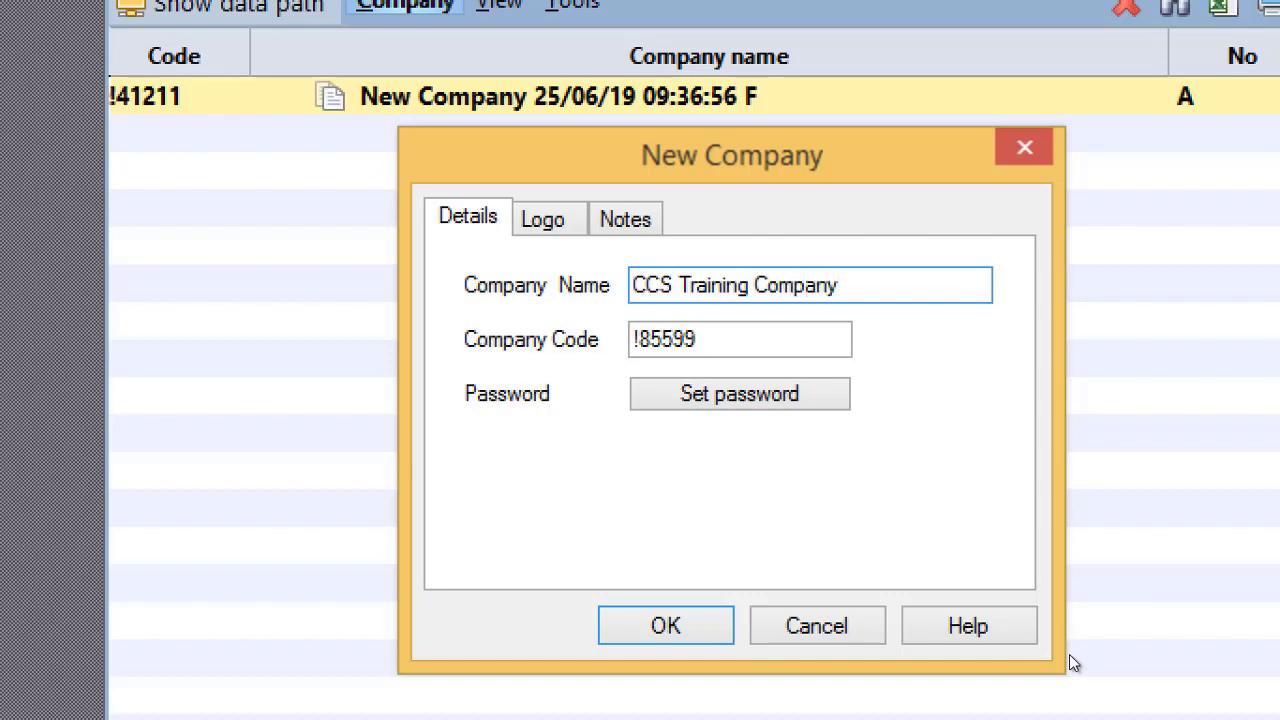
key("Return")
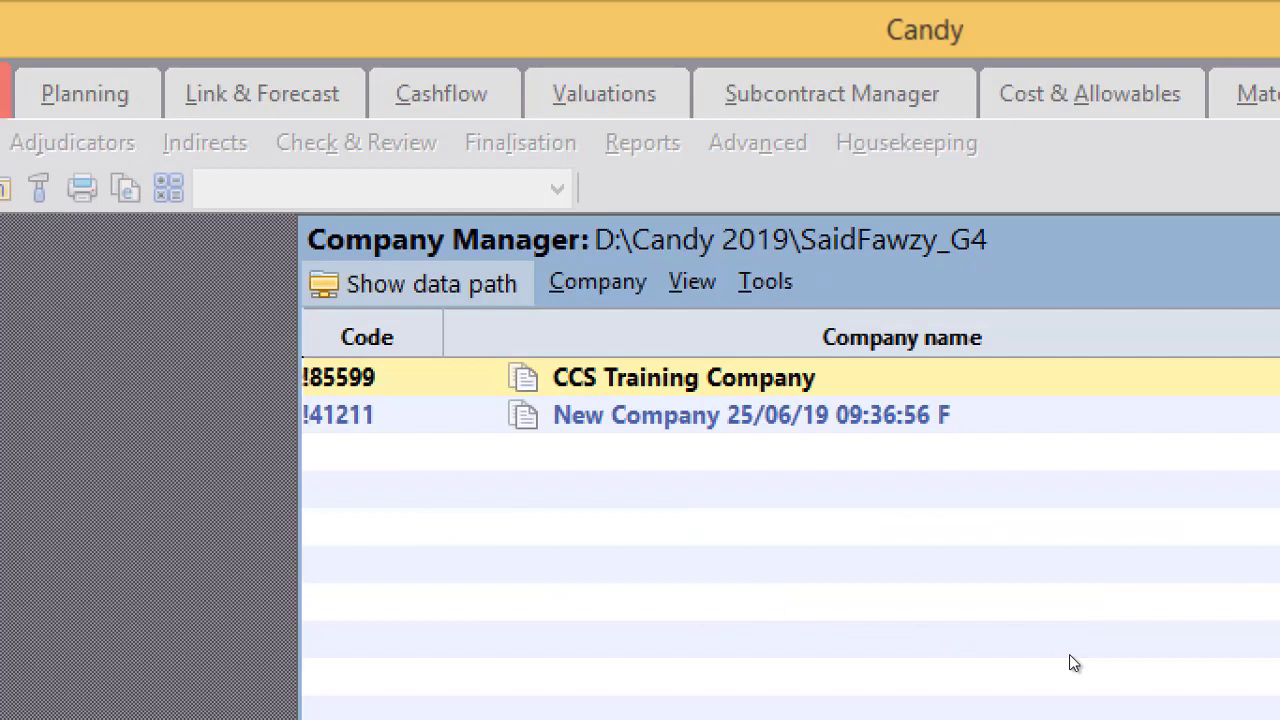
key("Return")
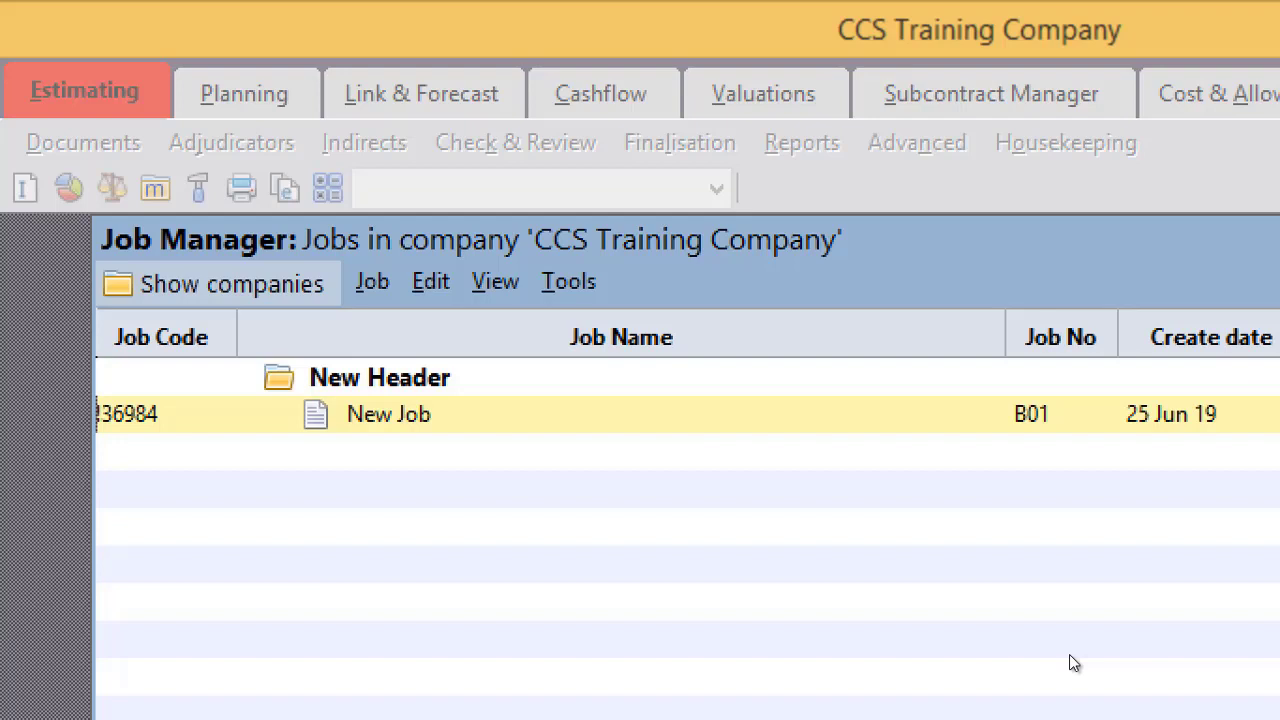
- Create a new job named "Waste Water Tretment Works" in CCS Training Company, keeping the other job properties at their defaults
key("alt")
key("Down")
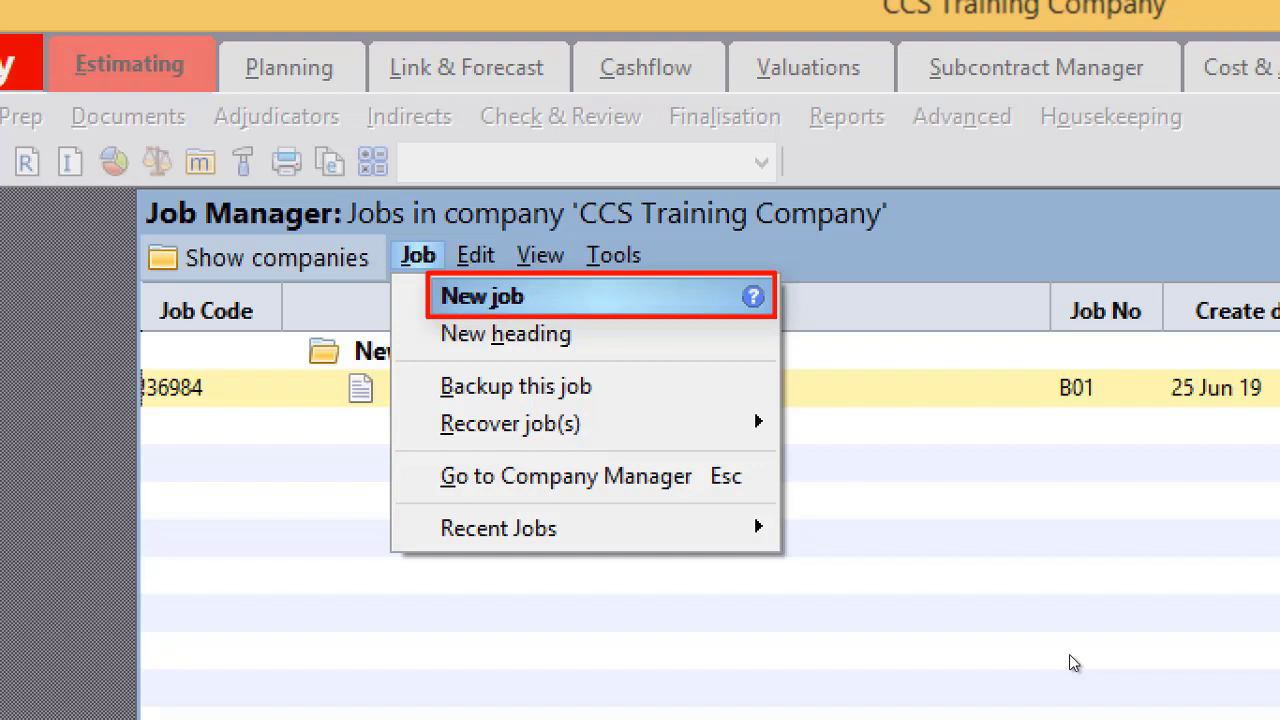
key("Return")
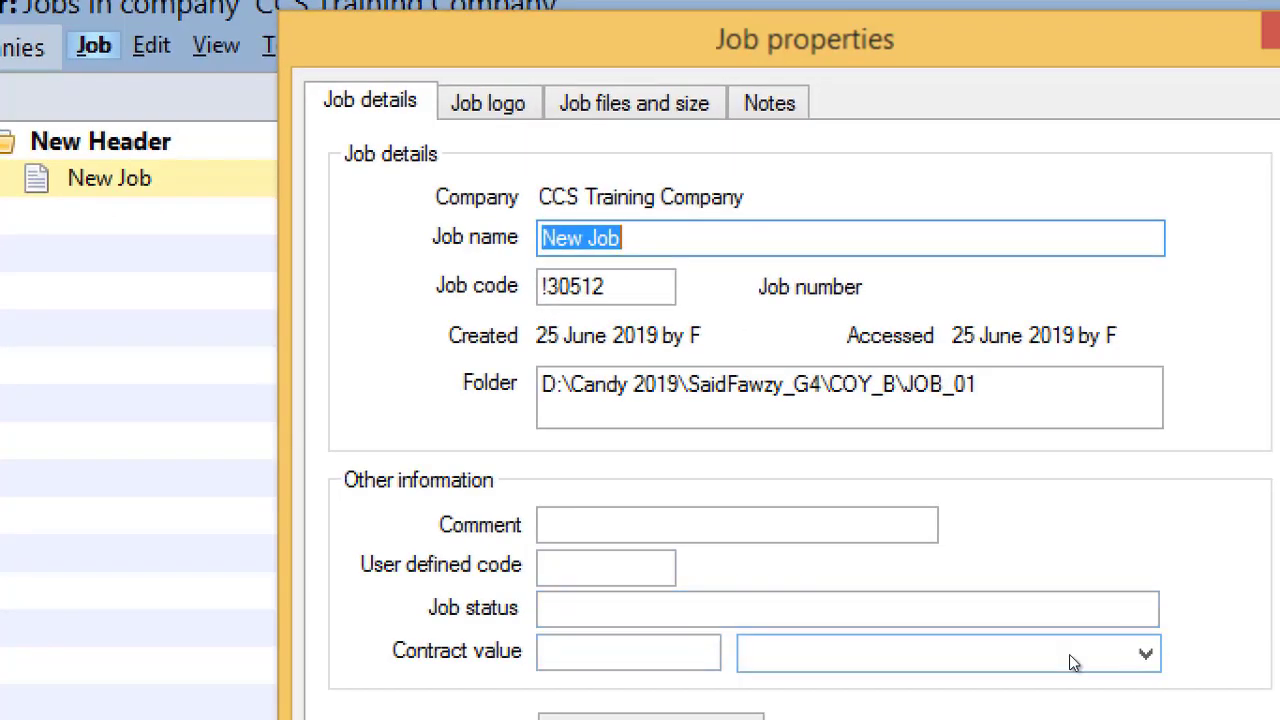
type("Wa")
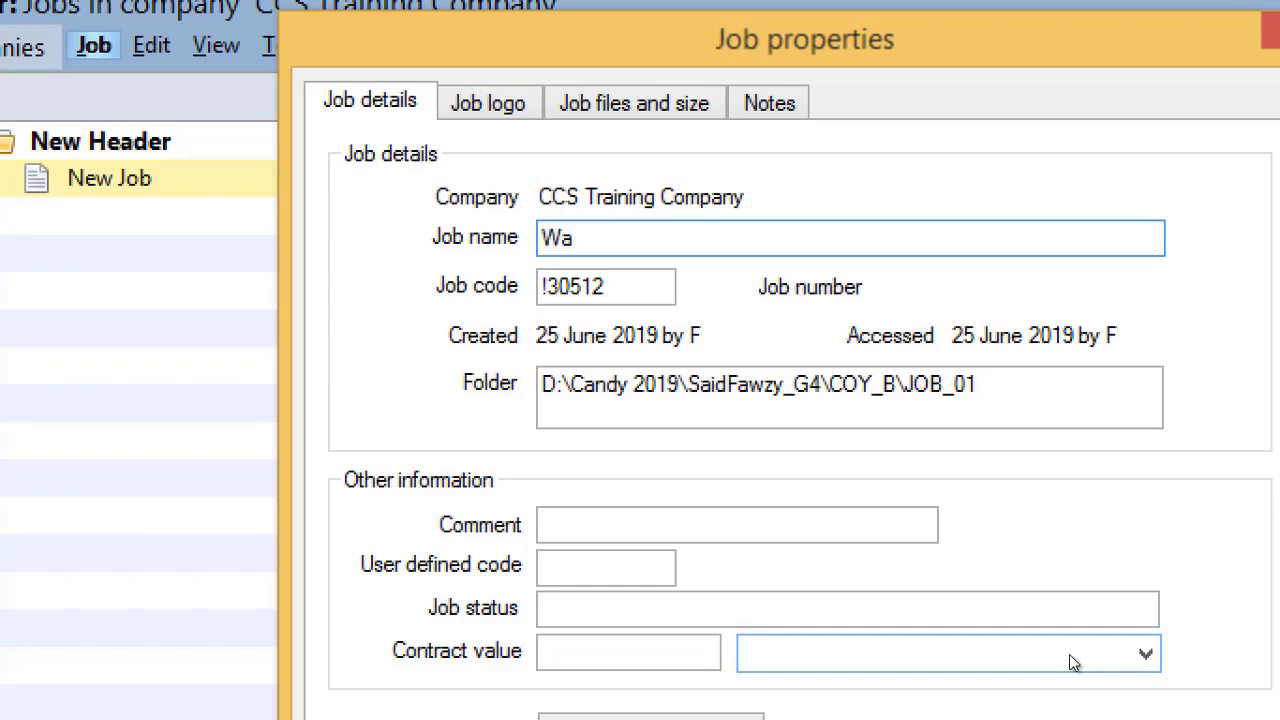
type("ste War")
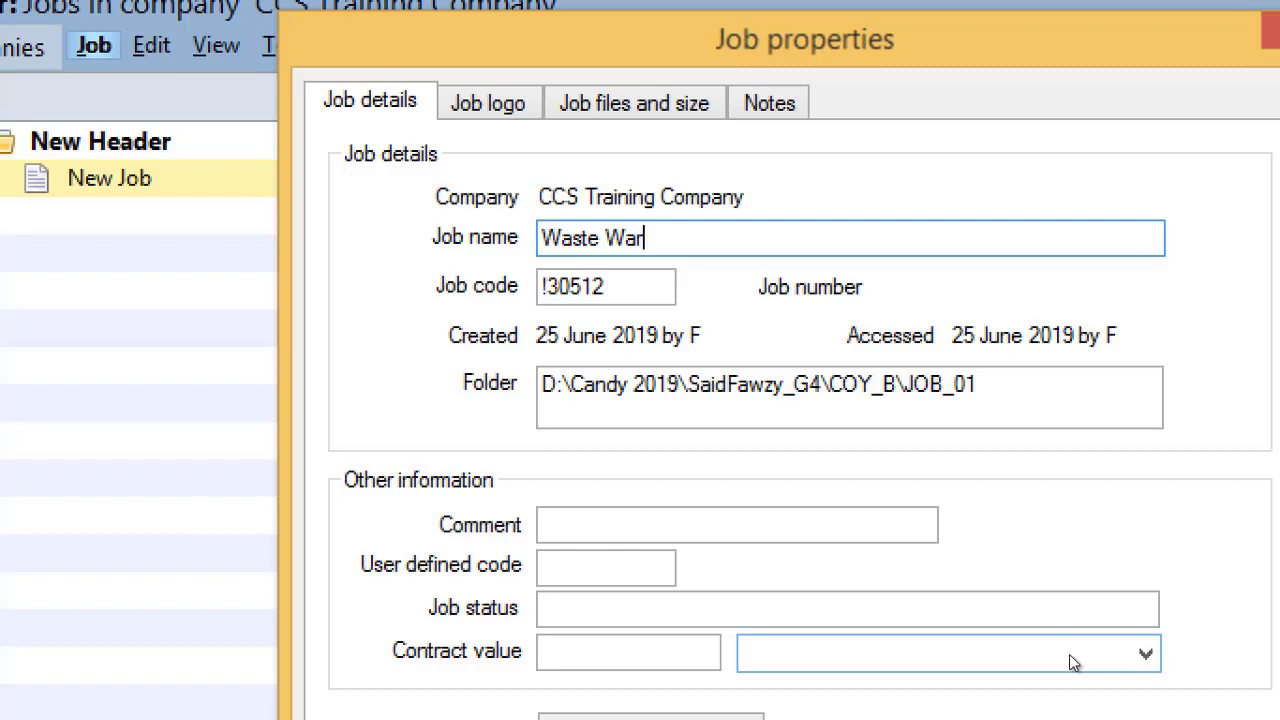
key("BackSpace")
type("e")
key("BackSpace")
type("ter Tretment w")
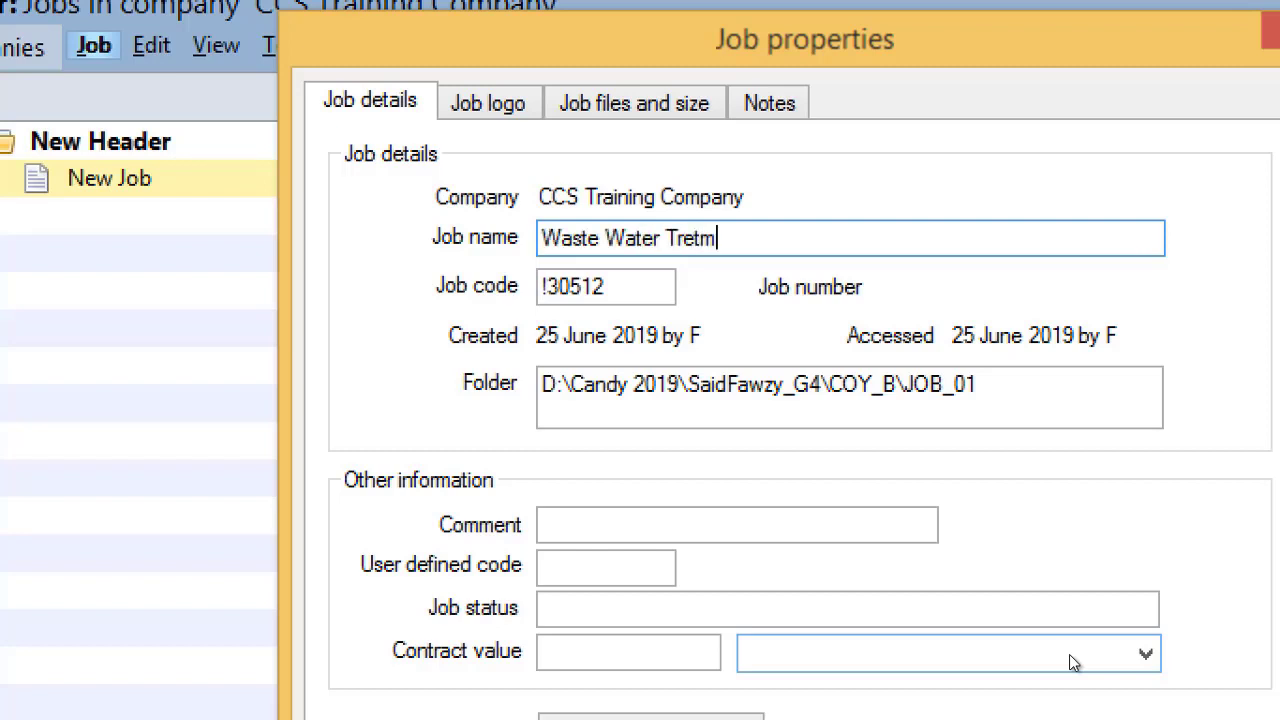
type("o")
key("BackSpace")
key("BackSpace")
type("Works")
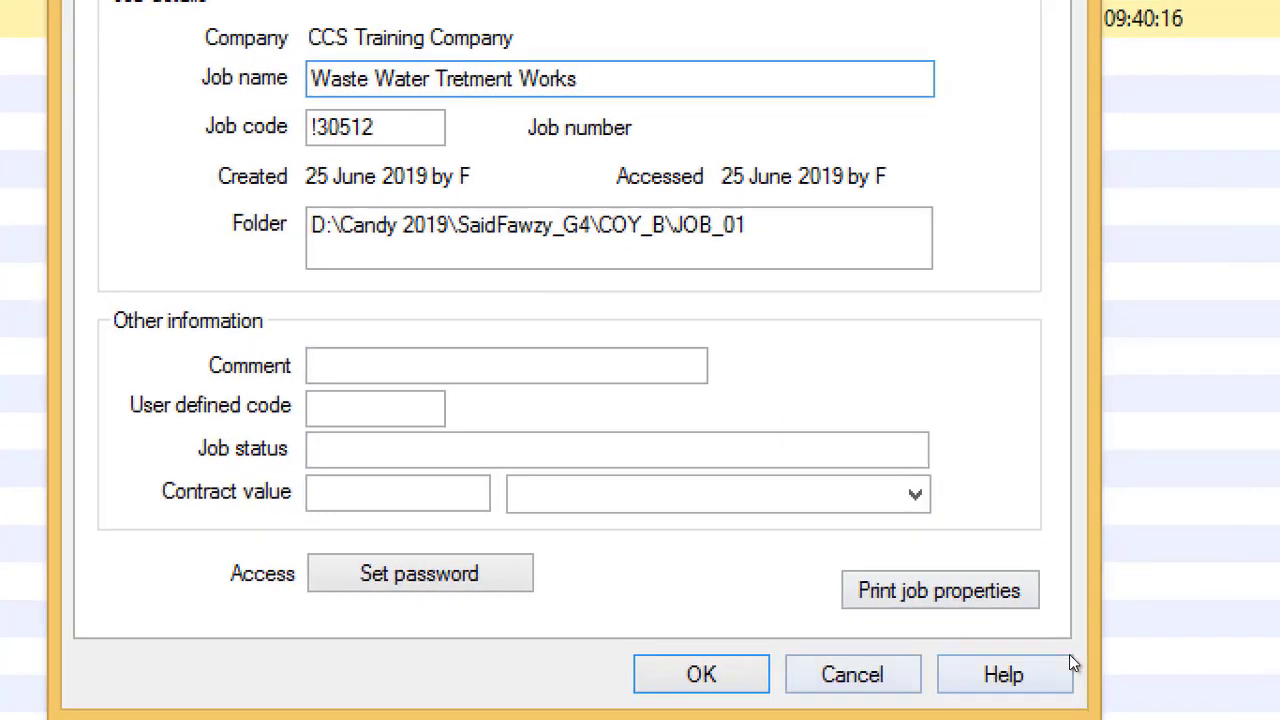
key("Return")
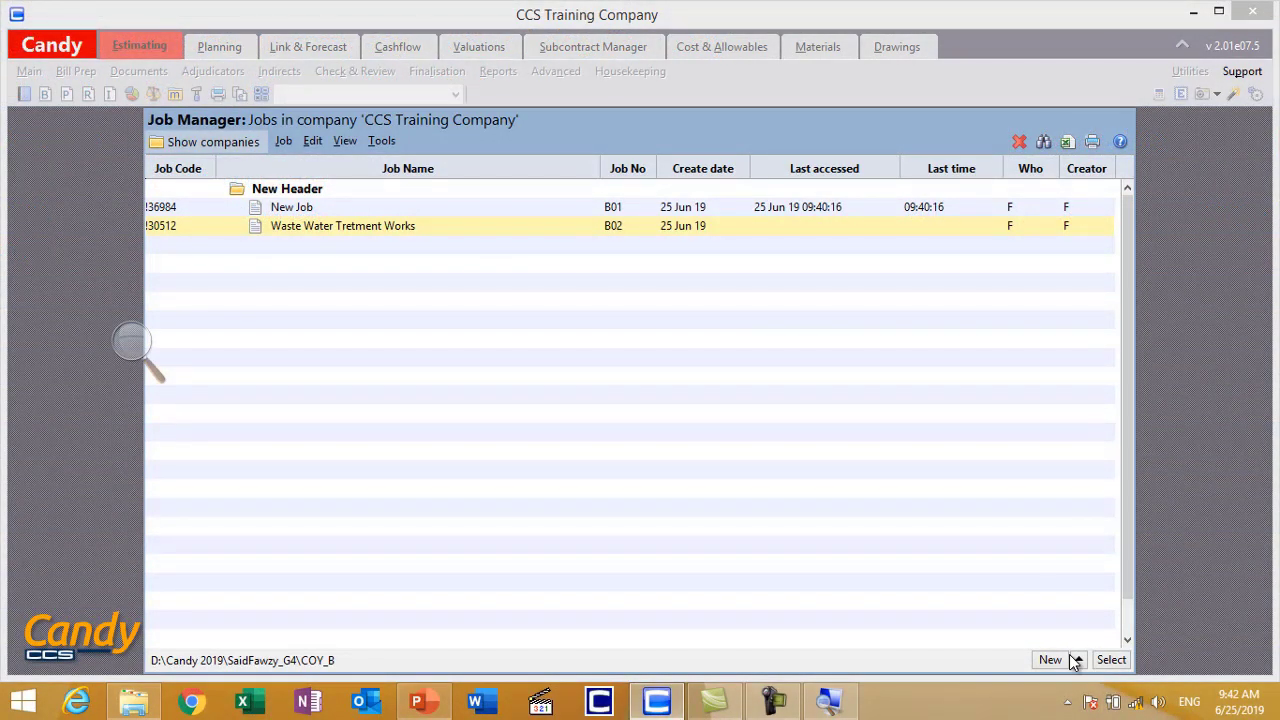
- Open the Waste Water Tretment Works job, go back to the Company Manager, and reopen CCS Training Company and the job
key("Return")
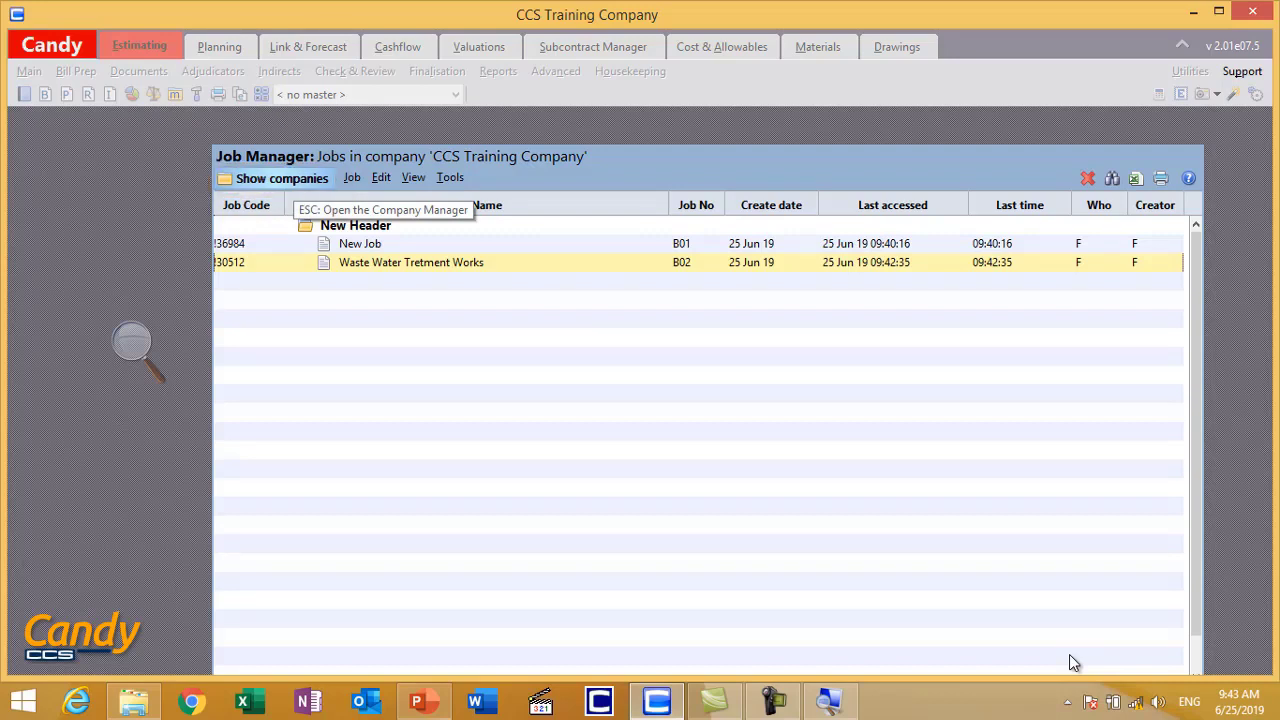
key("Escape")
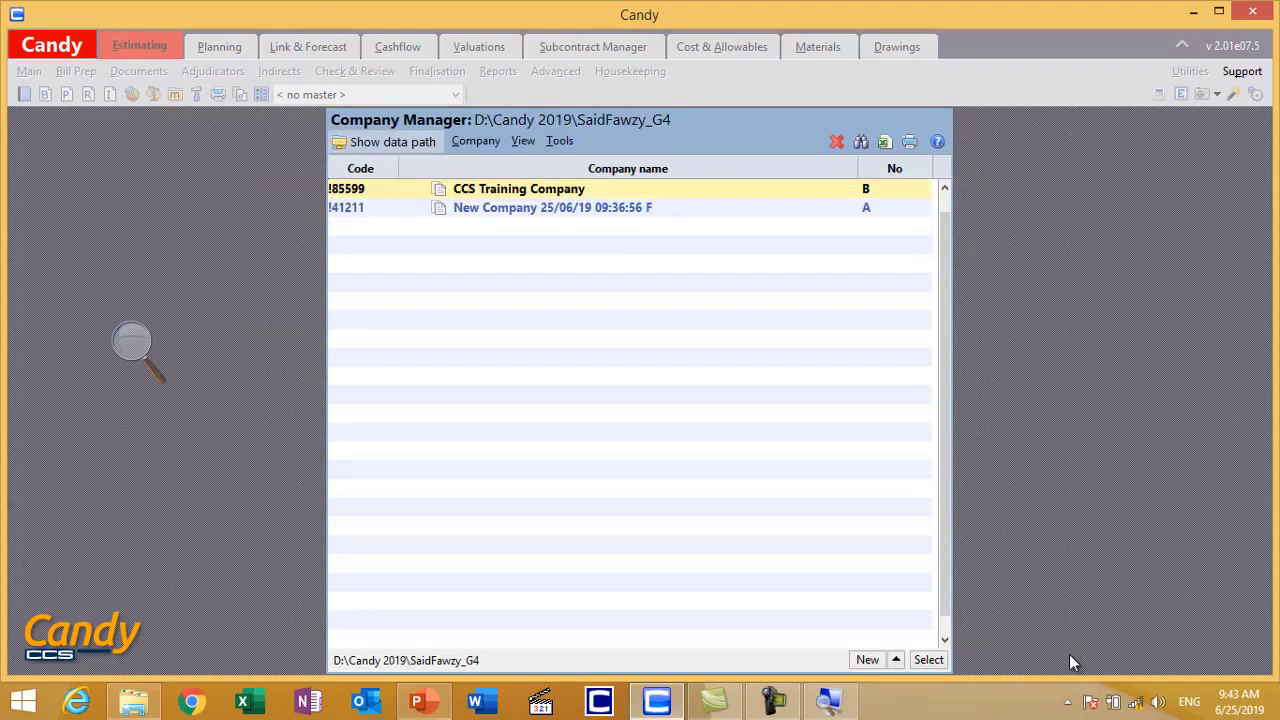
key("Return")
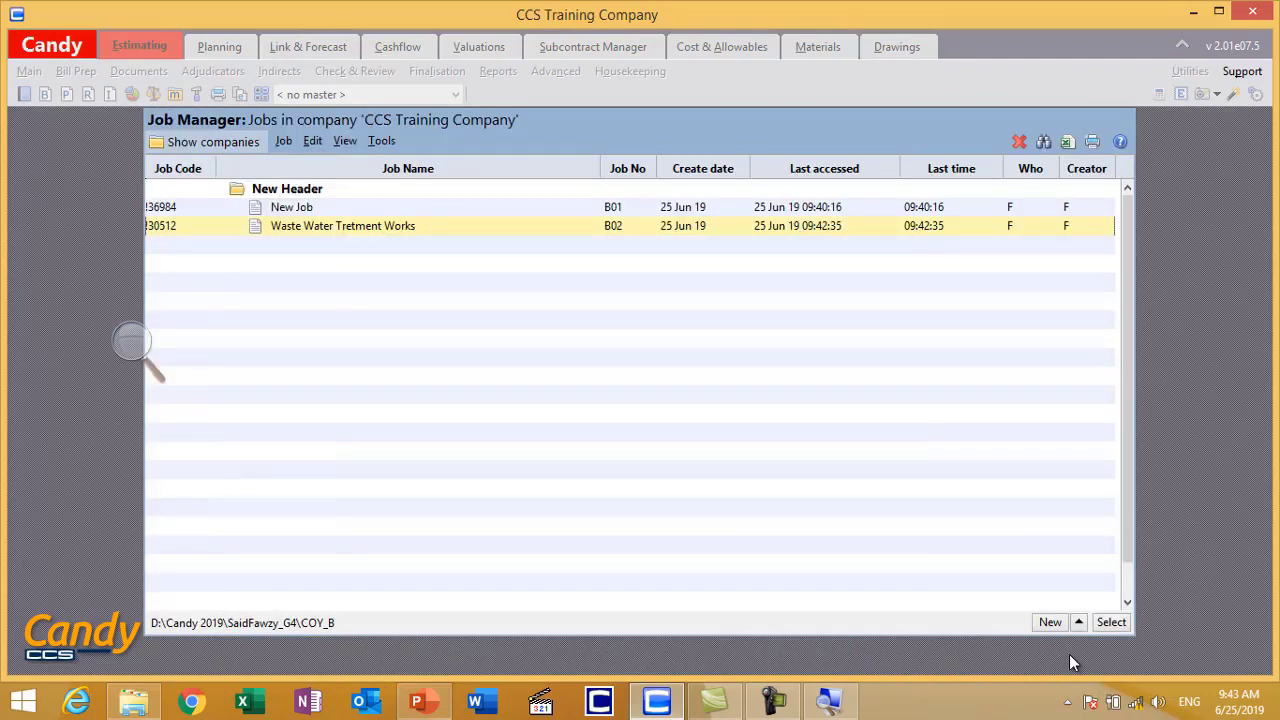
key("Return")
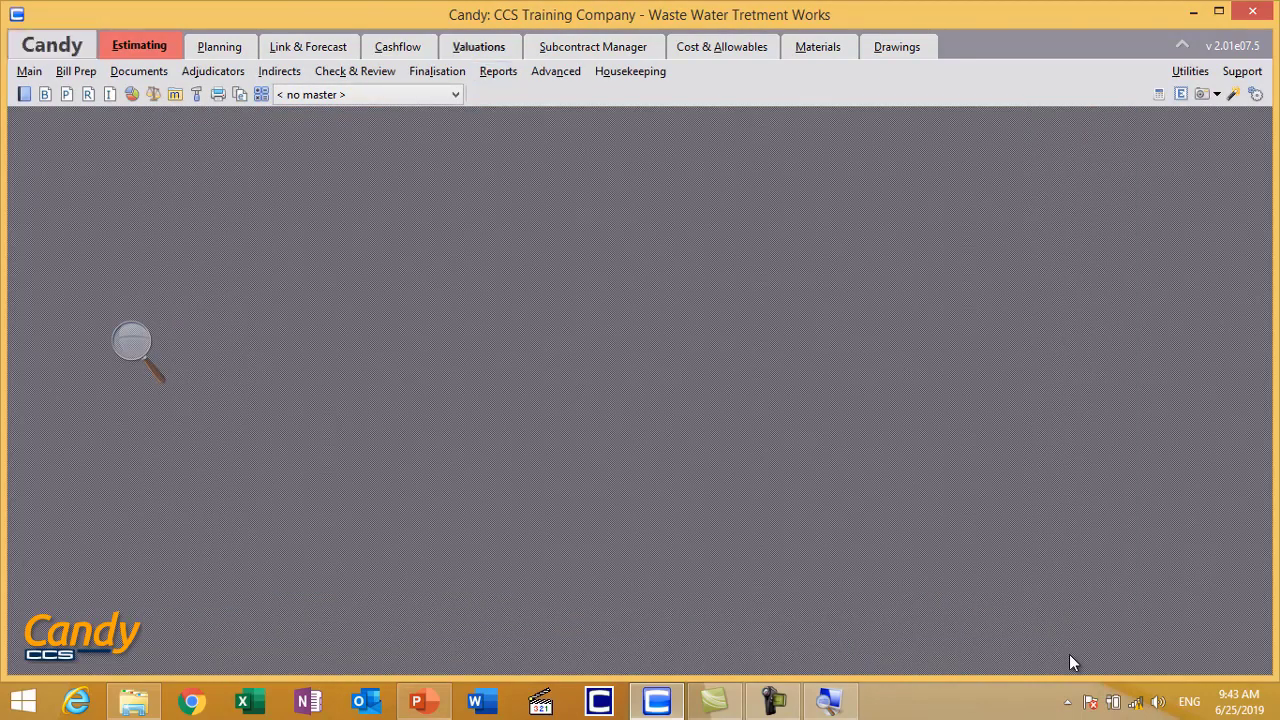